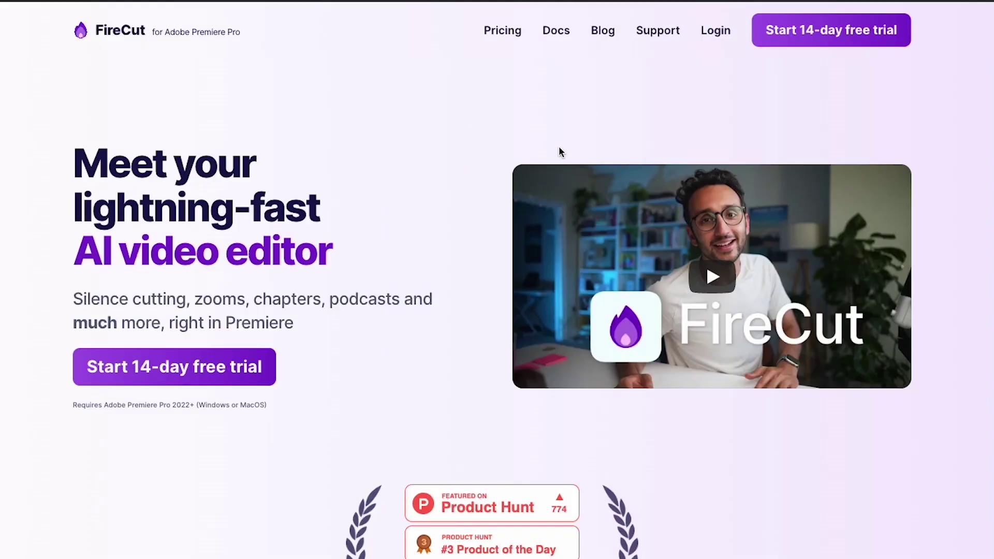
scroll(573, 240, down, 2)
scroll(573, 240, down, 4)
scroll(575, 241, down, 3)
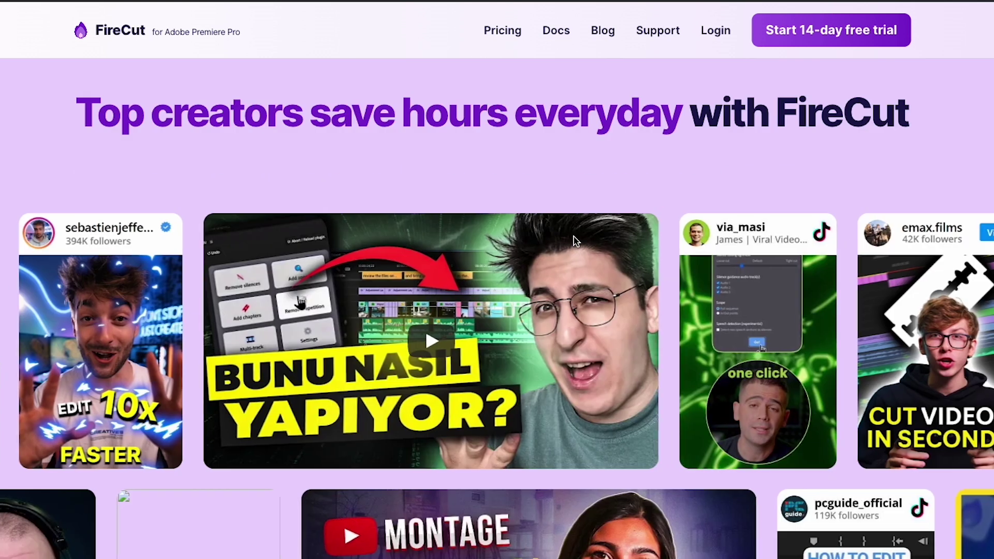
scroll(573, 241, down, 3)
scroll(574, 236, down, 5)
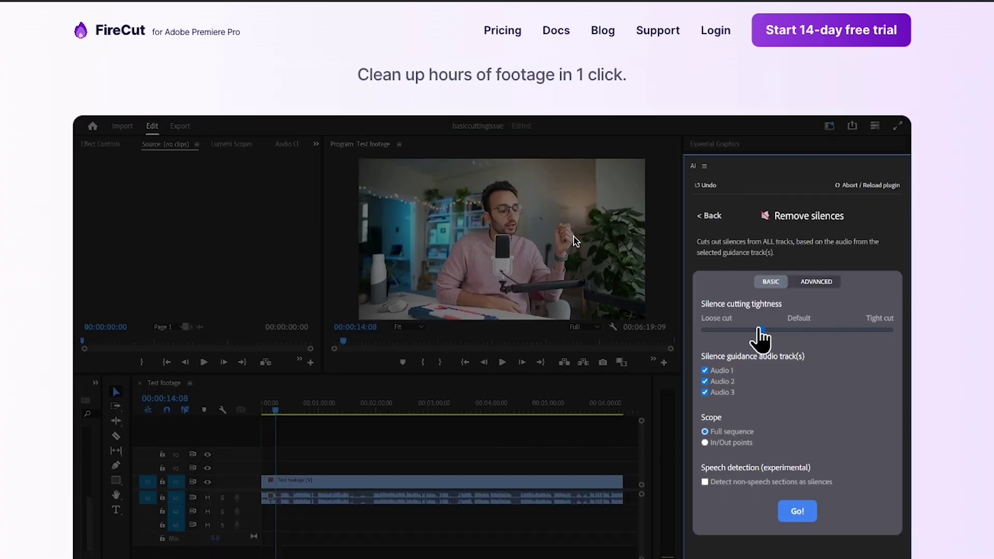
scroll(573, 242, down, 1)
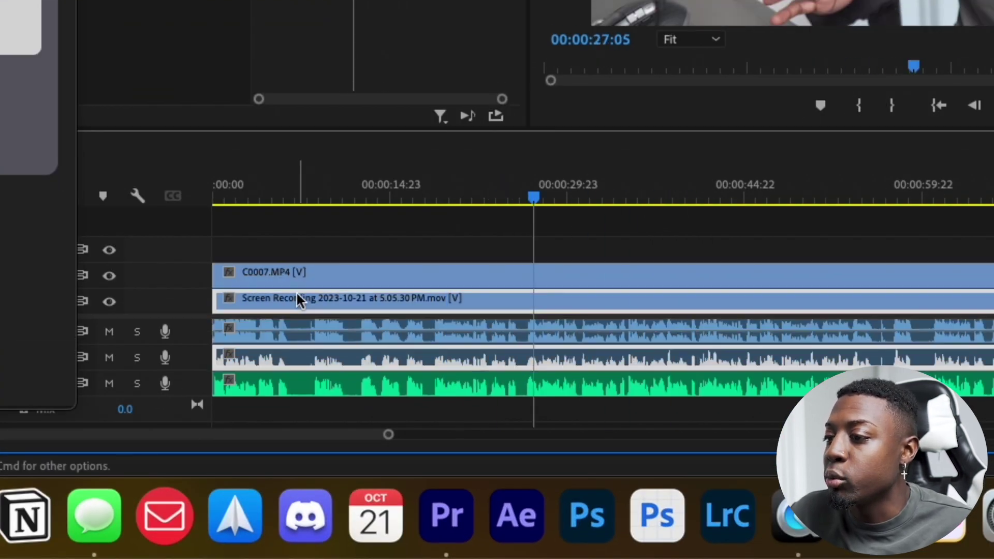
click(110, 277)
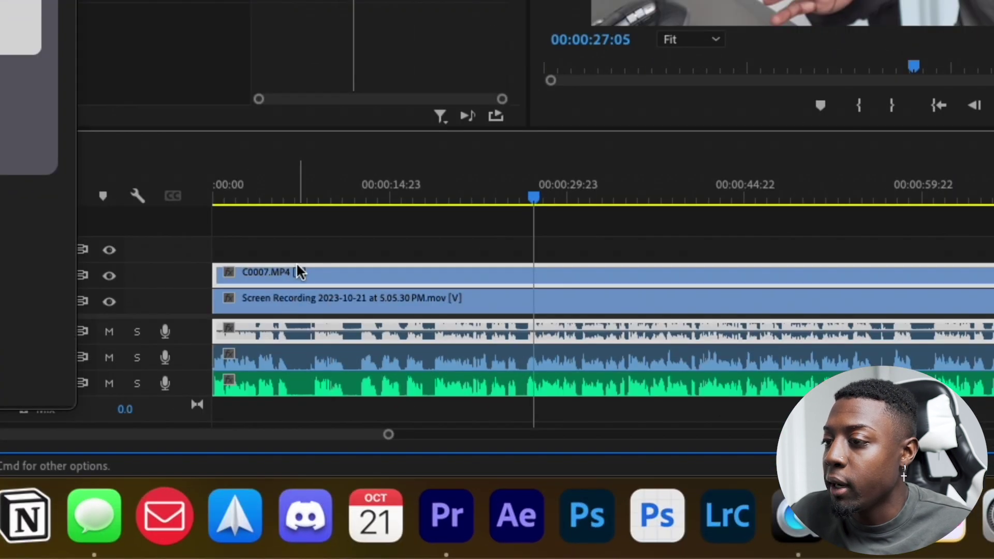
drag(398, 411, 525, 423)
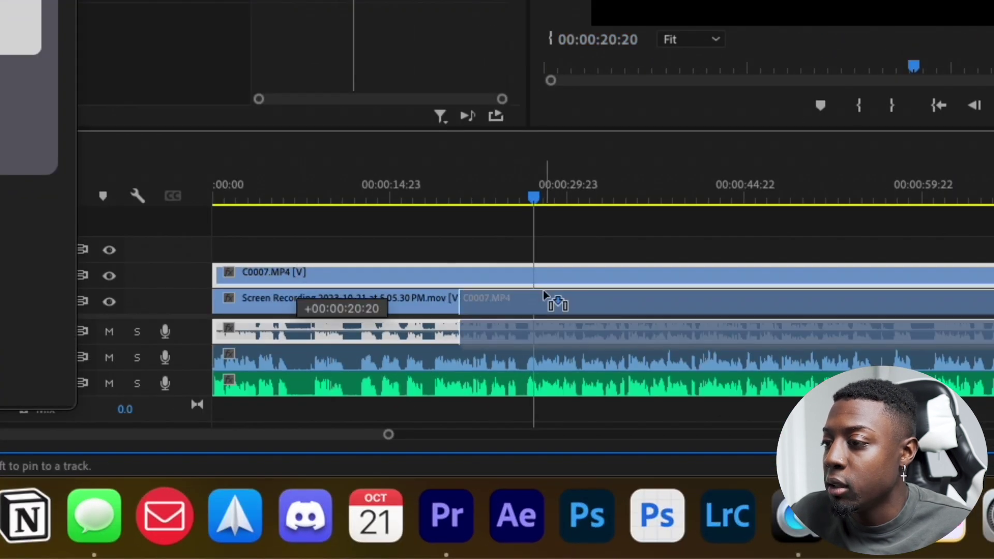
click(281, 313)
drag(310, 193, 326, 214)
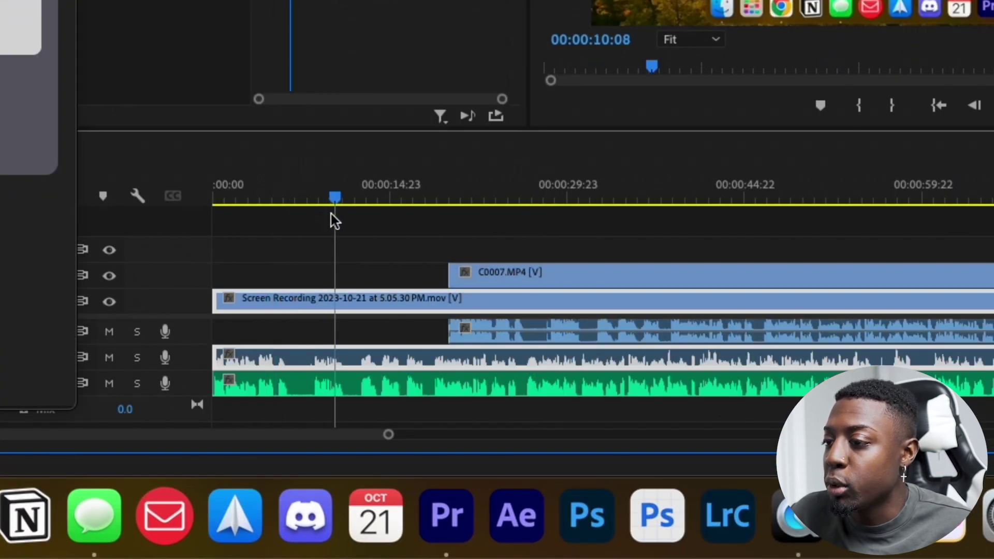
click(273, 385)
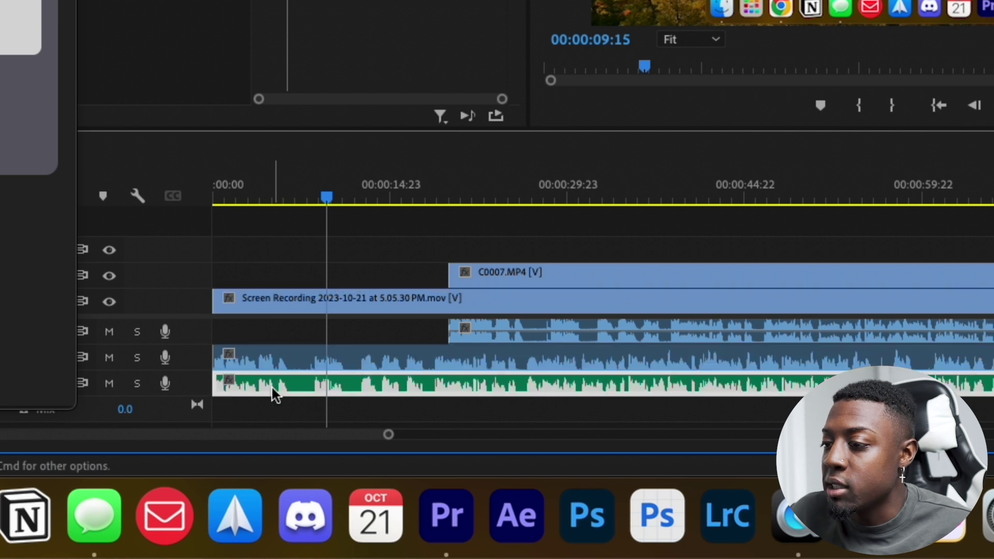
drag(457, 322, 236, 276)
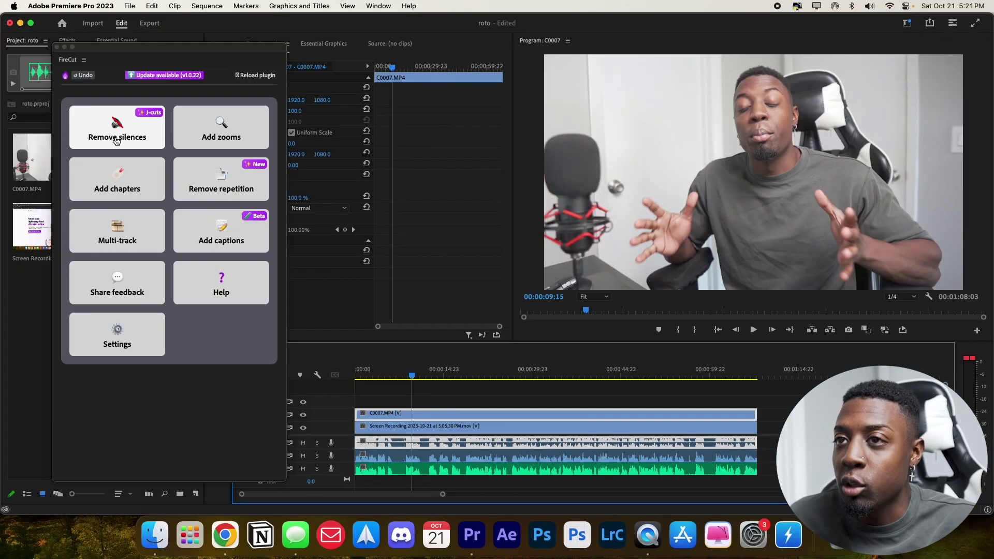
Cut silences from the full sequence on Audio 1–3 using the Original cutting algorithm
click(115, 138)
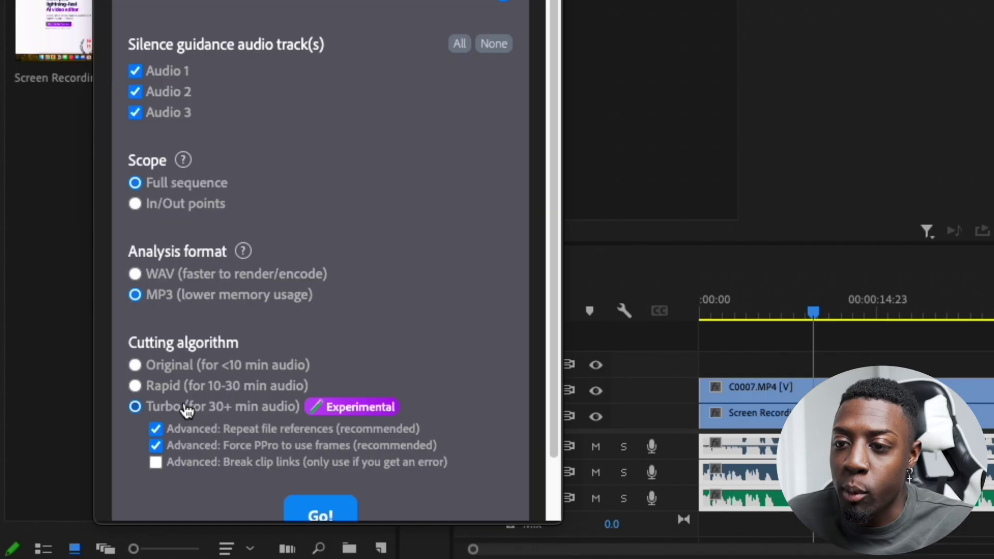
click(178, 389)
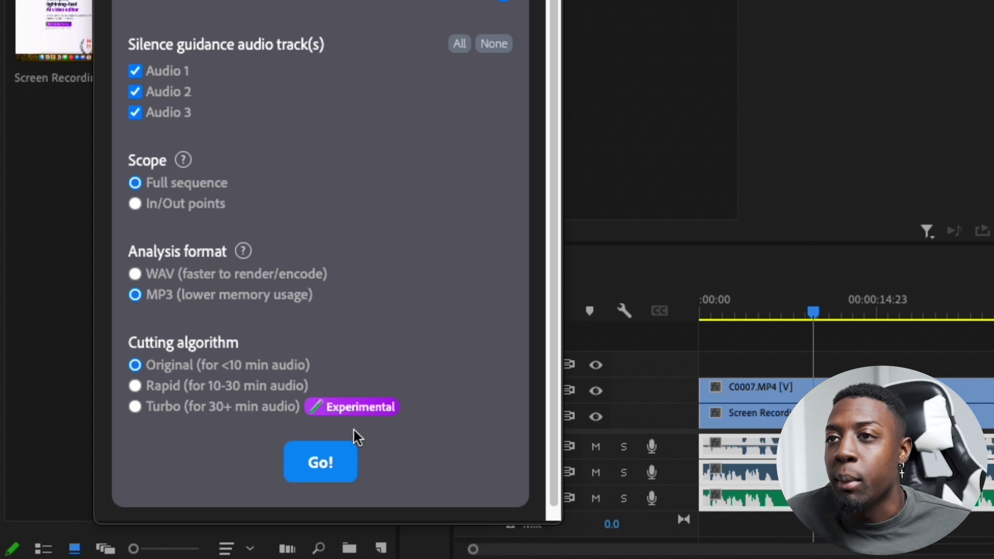
click(320, 463)
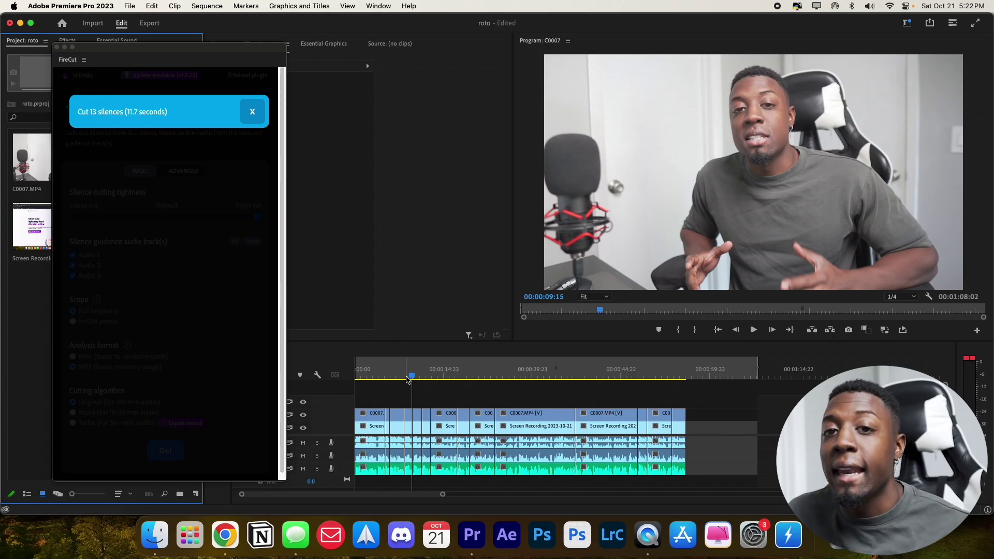
Scrub through the new cuts, dismiss the 13-silence summary, and return to FireCut's tools
drag(408, 380, 360, 386)
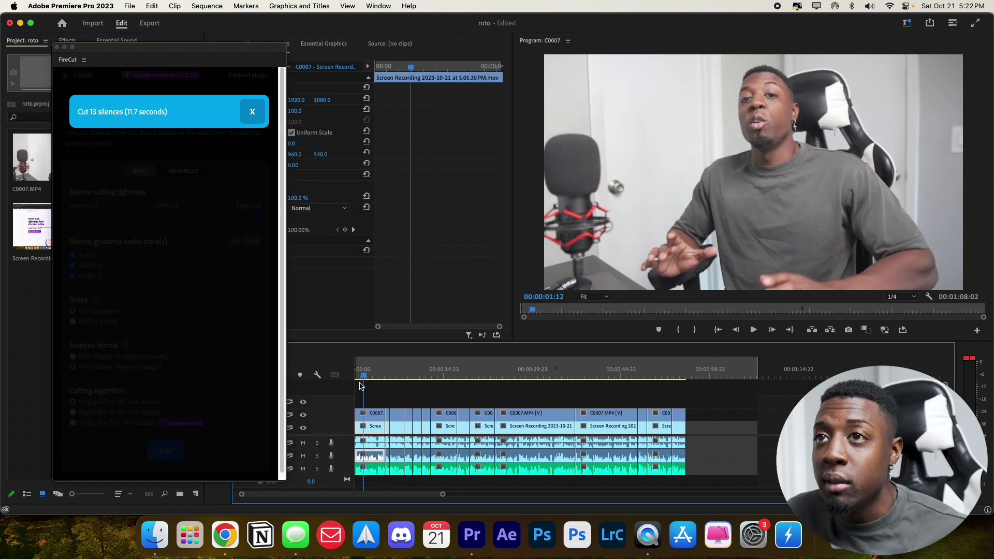
drag(359, 386, 433, 399)
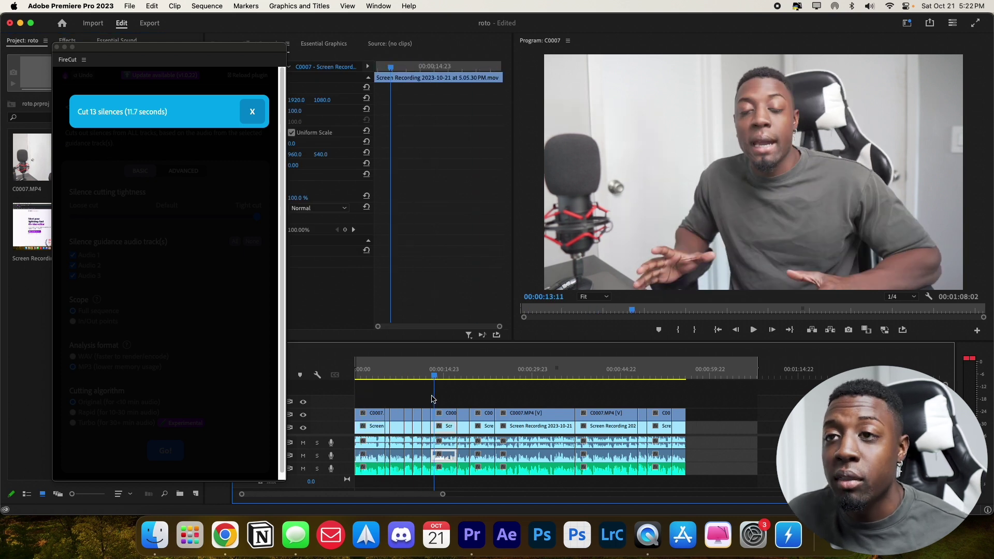
click(251, 112)
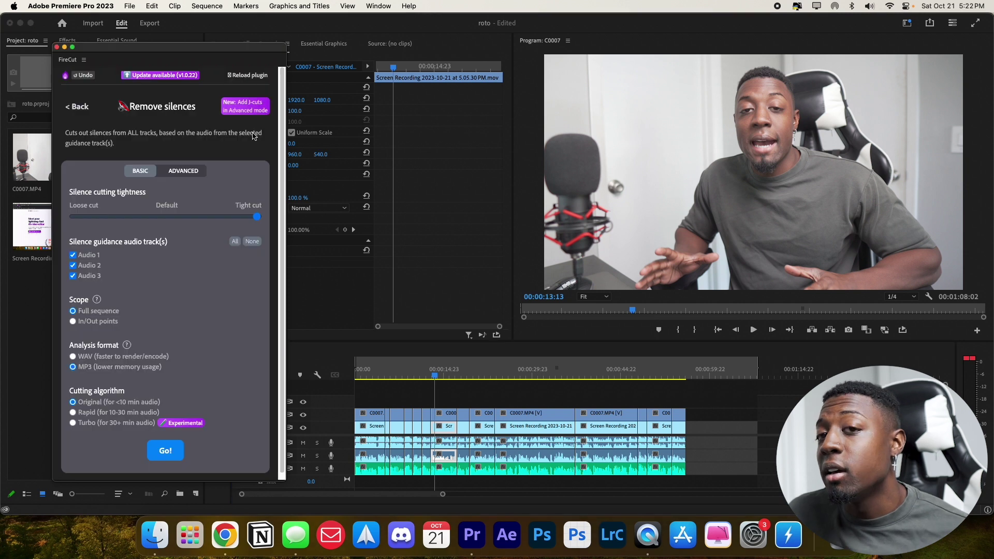
click(76, 106)
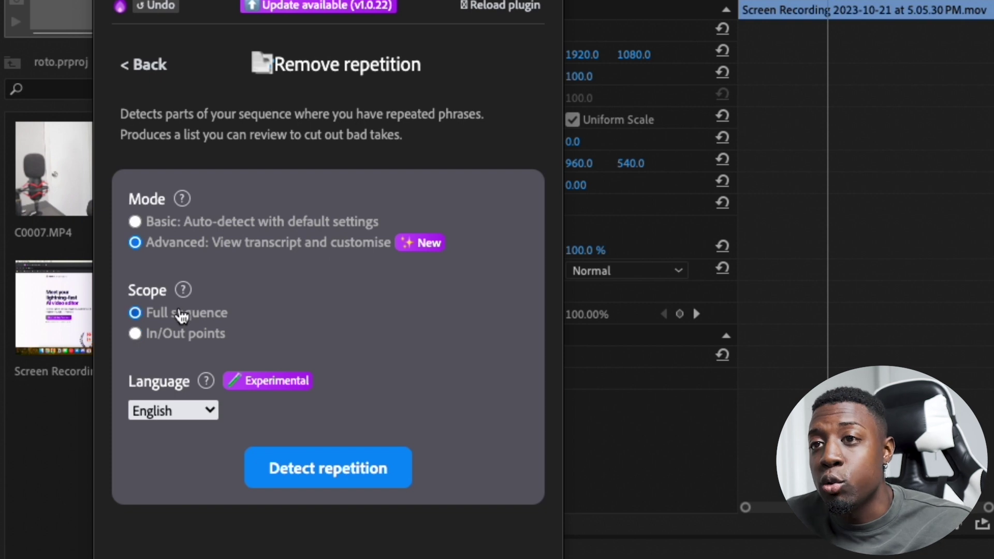
Detect repetitions in Advanced mode, select the repeated 'What's going on guys?' phrases, and list their takes
click(310, 467)
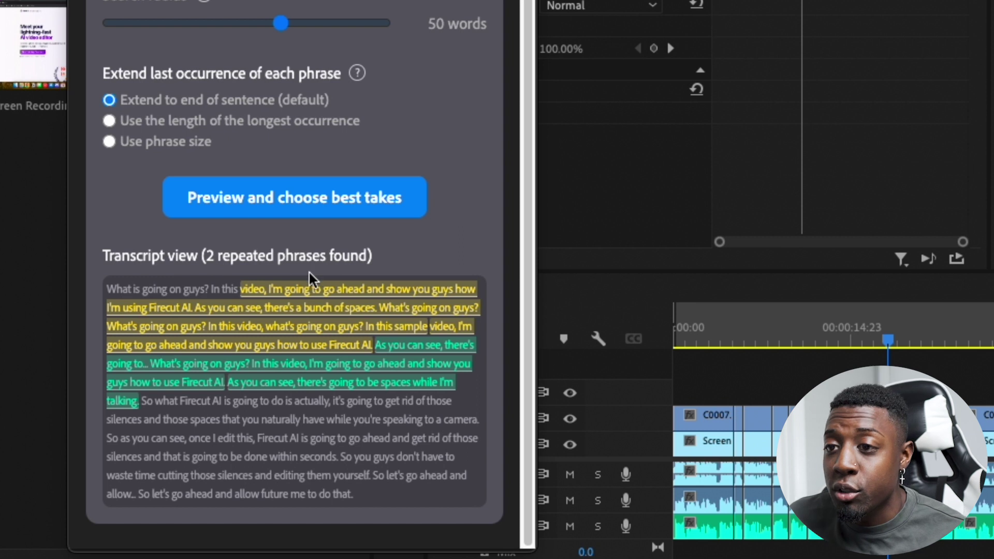
drag(112, 291, 225, 291)
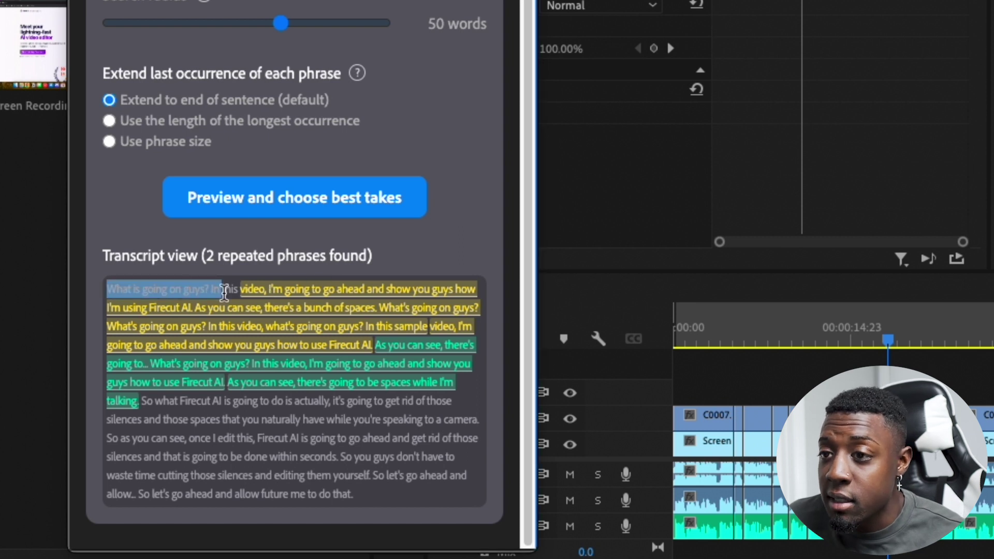
drag(377, 308, 474, 310)
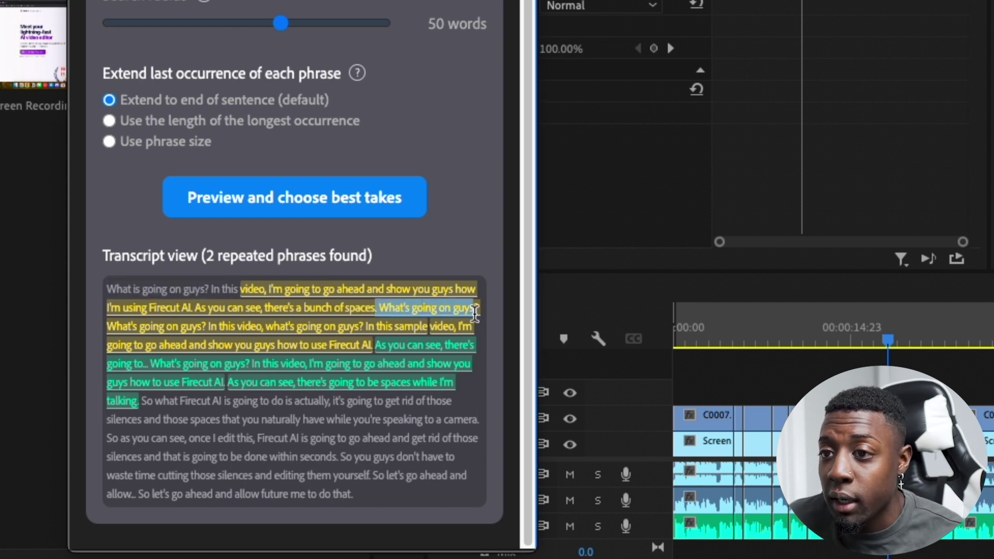
drag(108, 329, 184, 327)
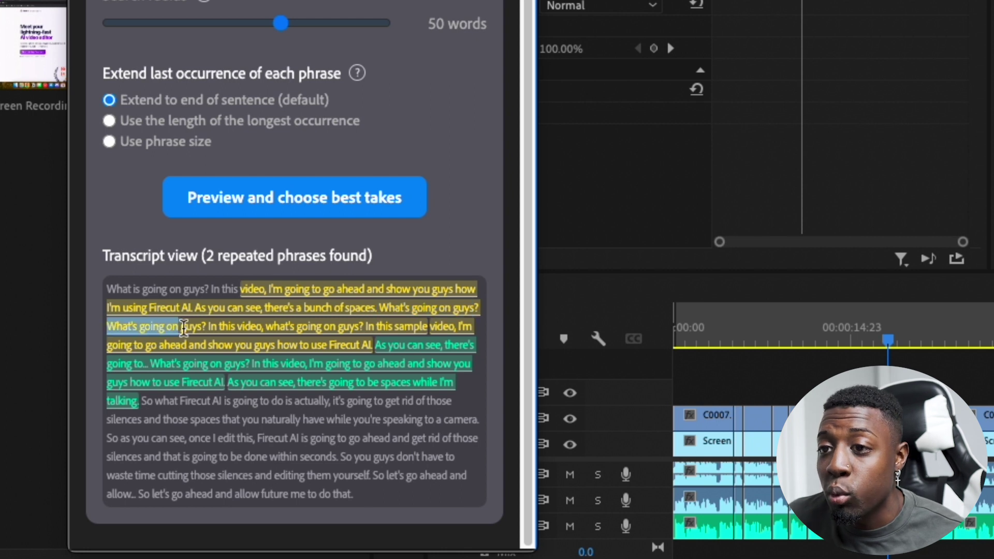
click(347, 198)
scroll(212, 130, up, 1)
click(212, 129)
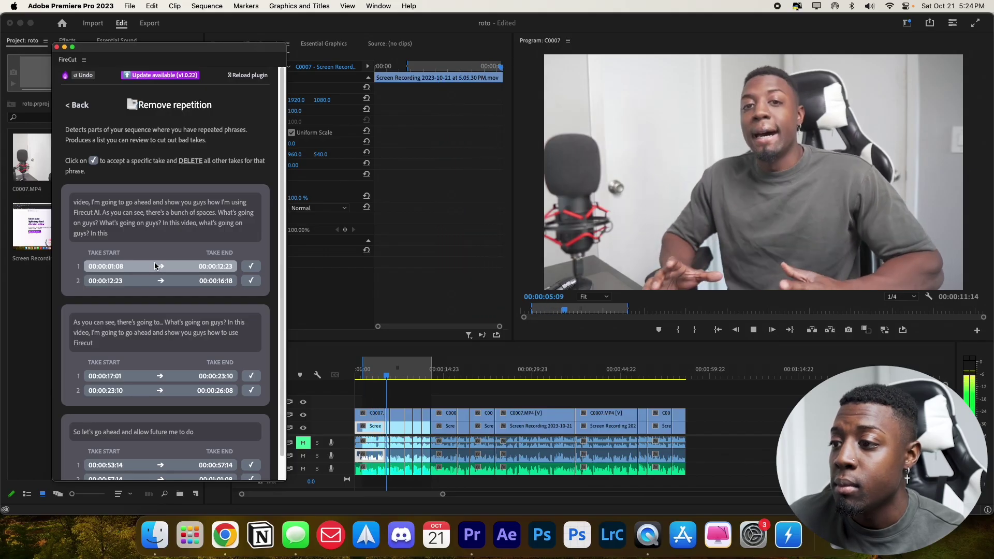
Preview the first and second takes of the repeated opening phrase
key(space)
click(157, 279)
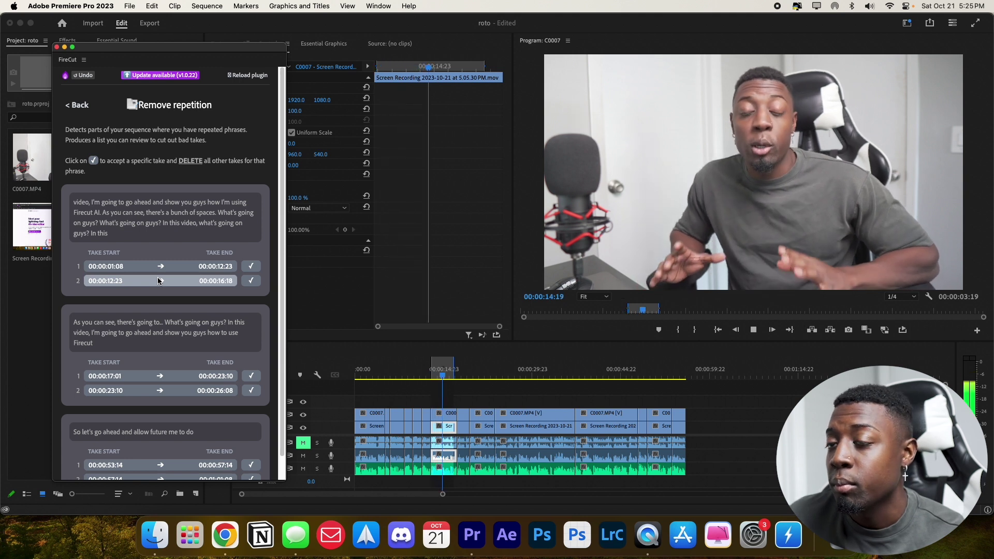
click(259, 285)
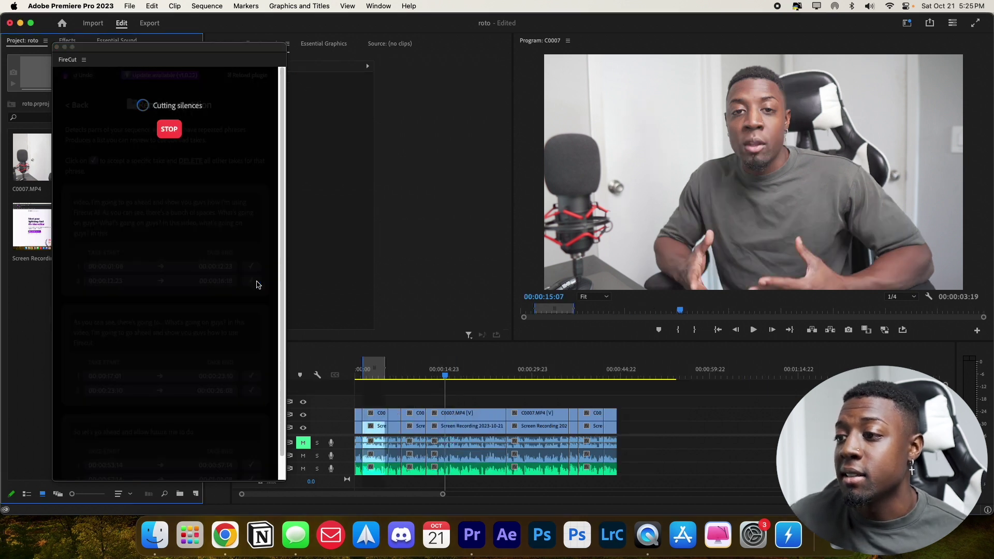
click(193, 263)
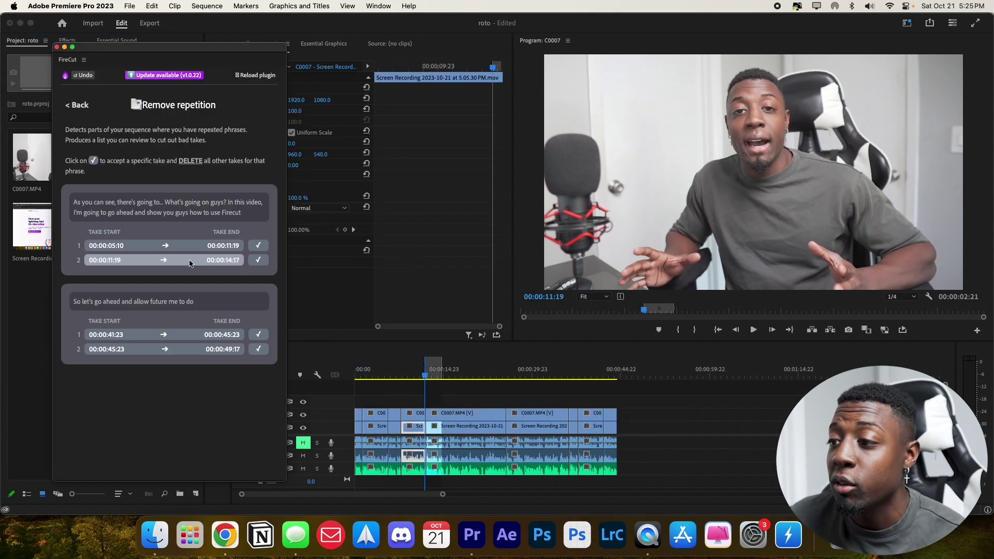
click(189, 247)
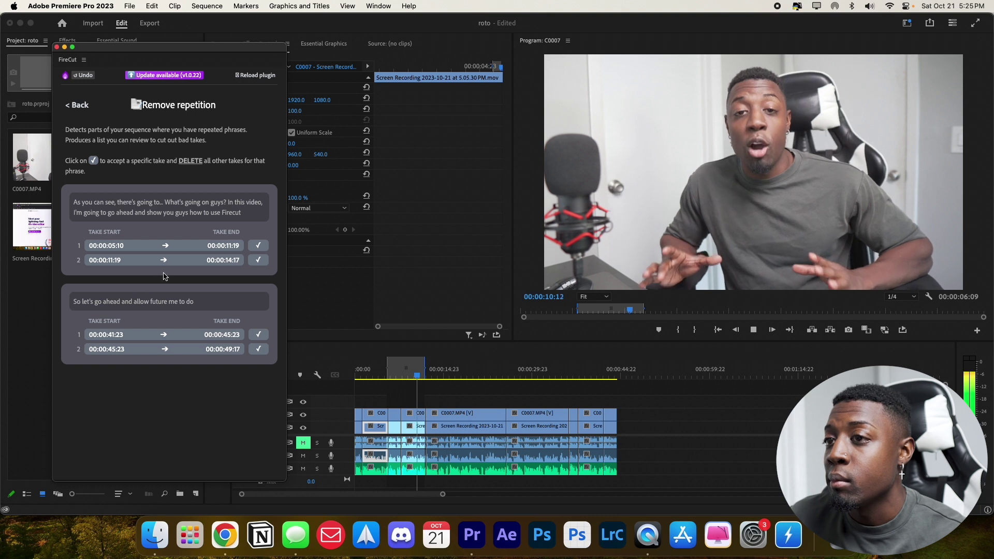
Keep take 2 of the opening phrase, delete the other take, and go back to FireCut's tools
click(178, 267)
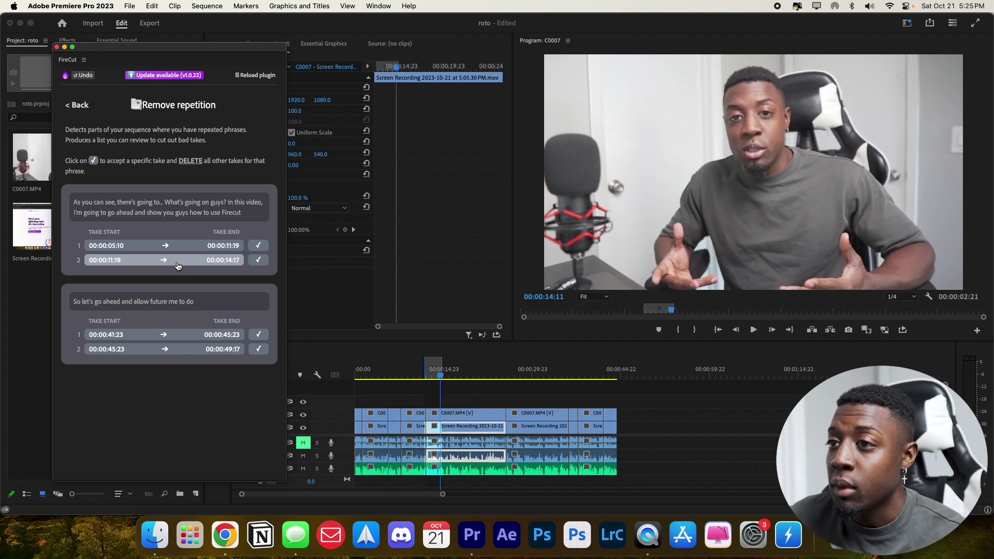
click(261, 260)
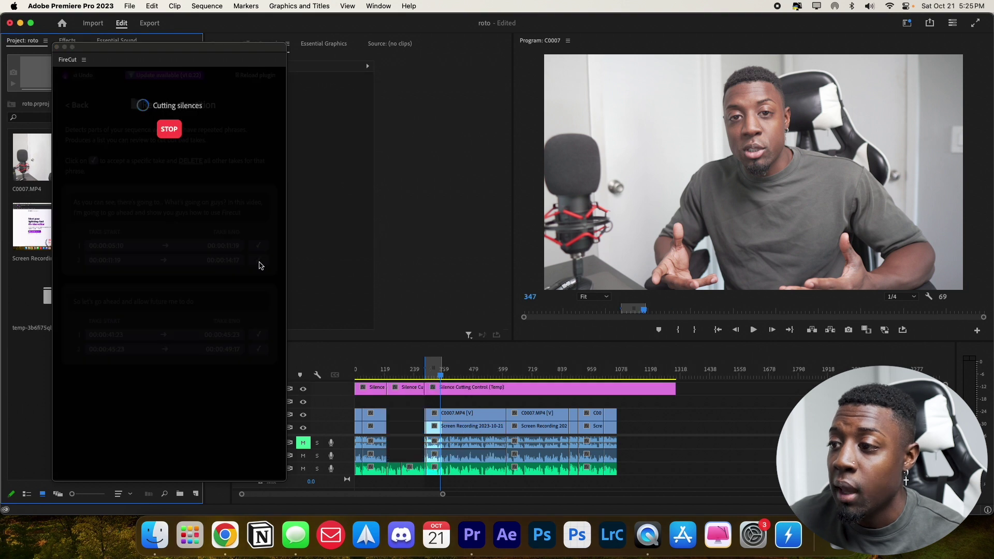
click(258, 249)
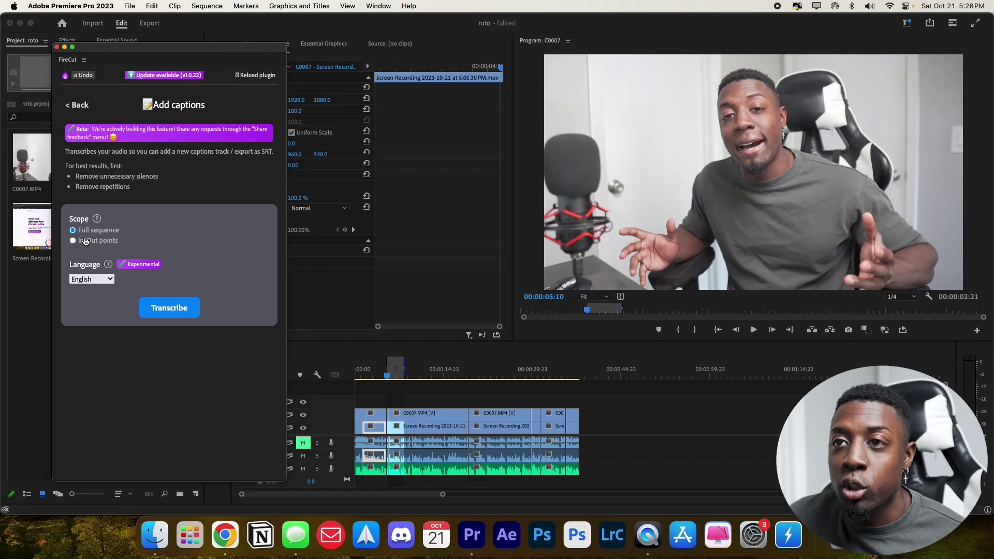
Transcribe the audio and add a captions track with two words per line in normal case
click(159, 312)
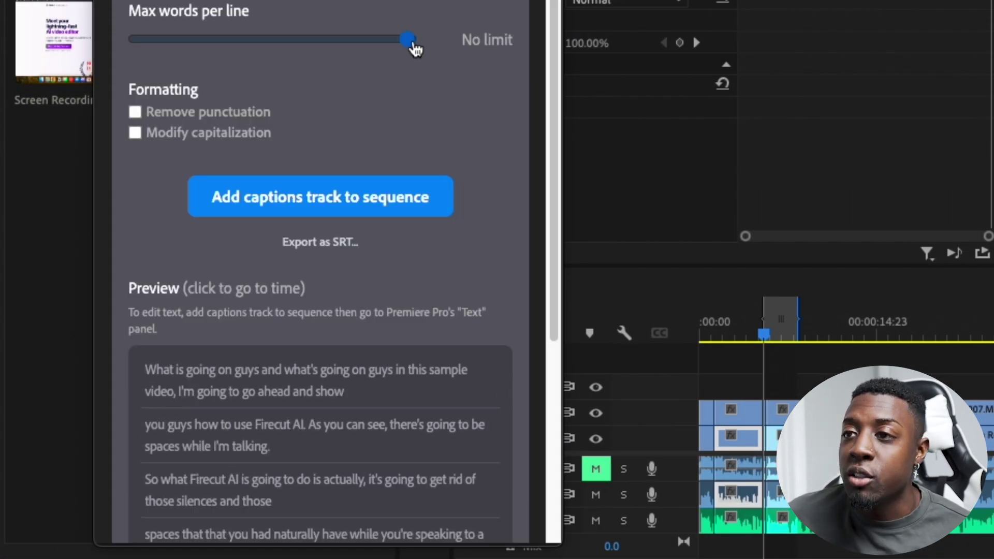
drag(408, 39, 179, 40)
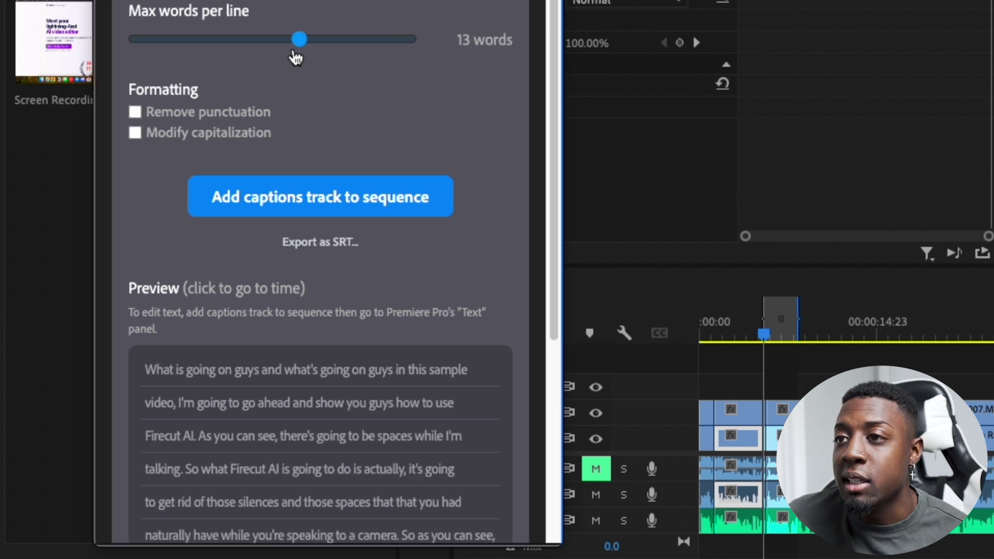
scroll(296, 228, down, 5)
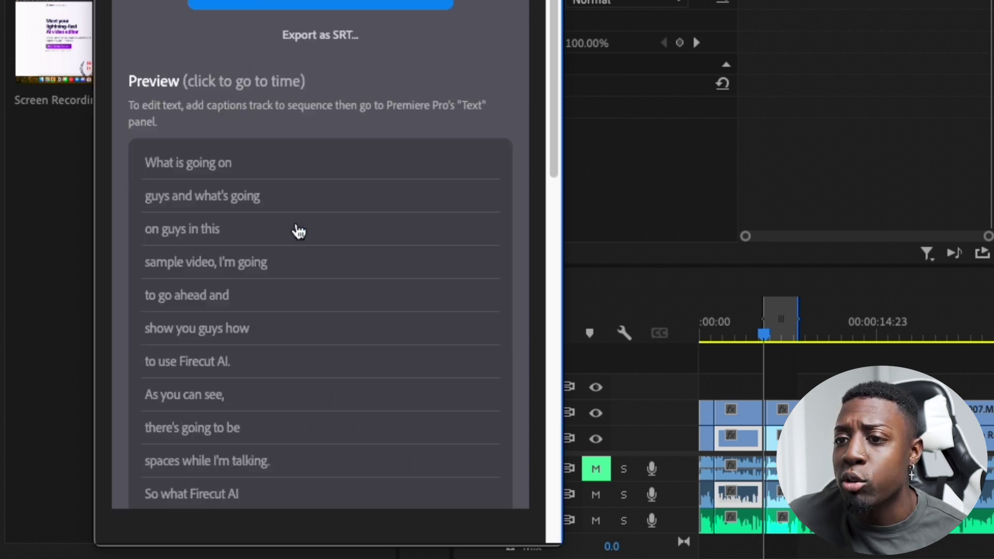
scroll(295, 228, down, 2)
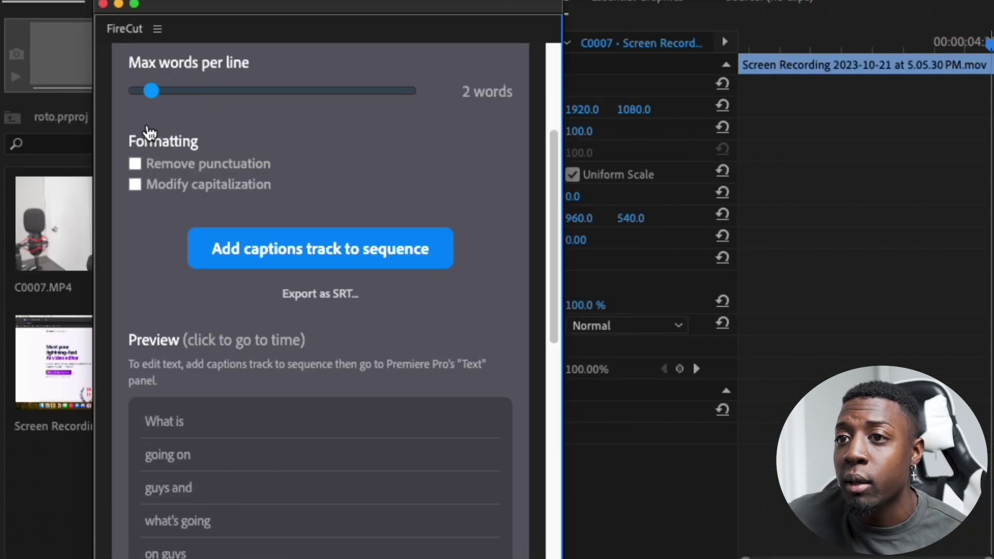
click(135, 185)
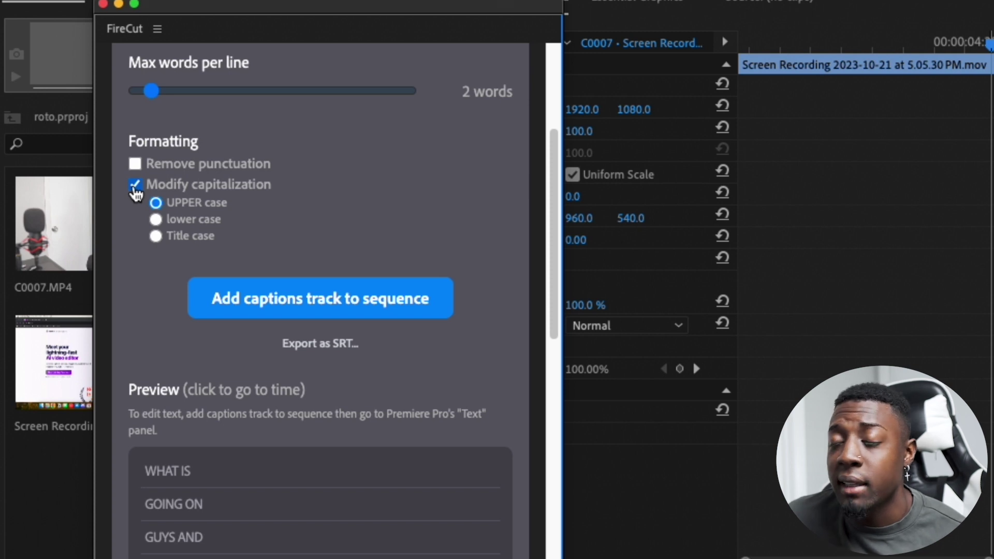
click(155, 220)
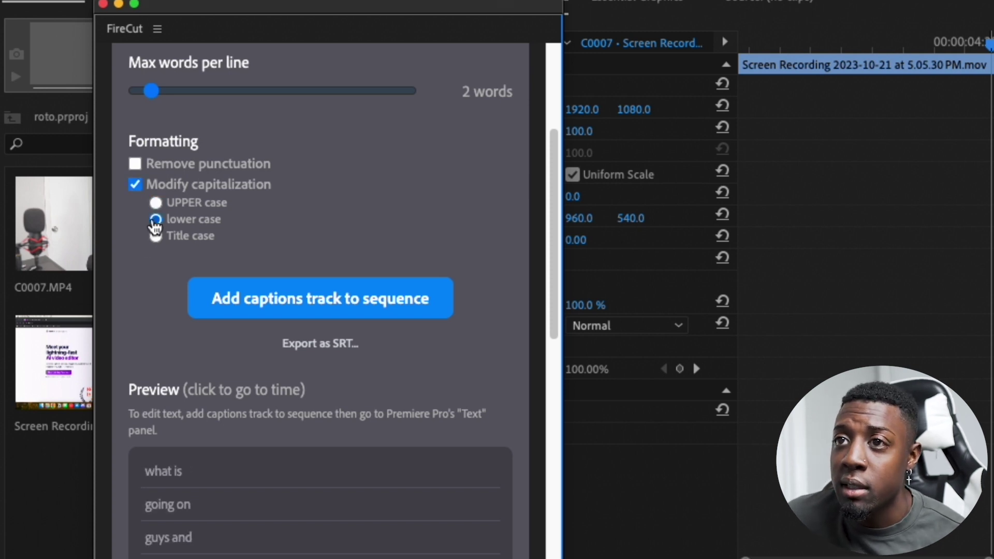
click(141, 187)
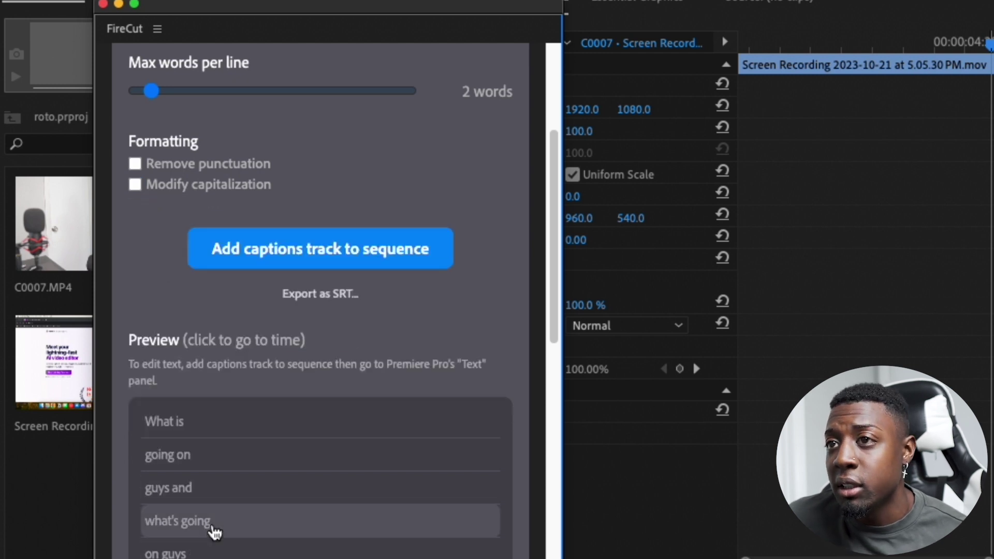
scroll(307, 426, up, 5)
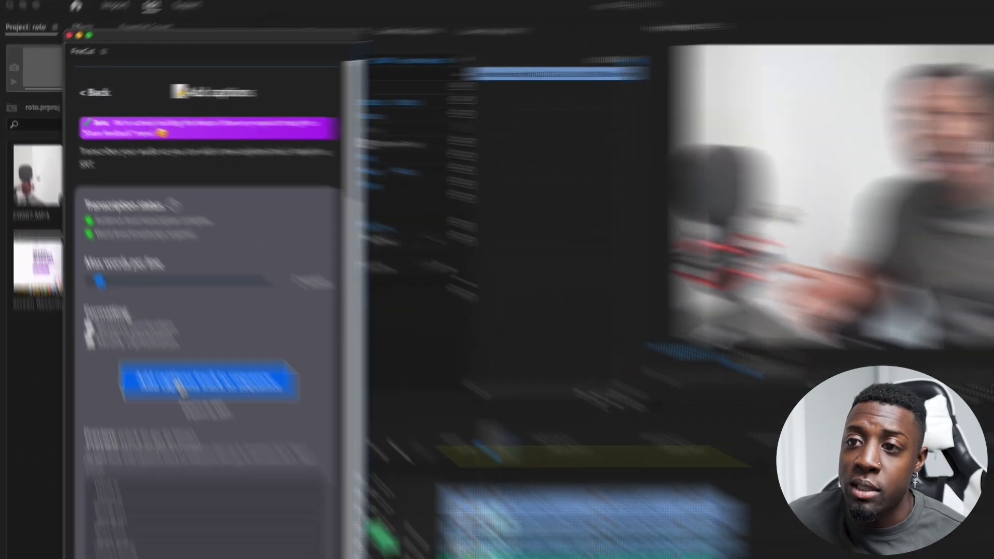
click(181, 382)
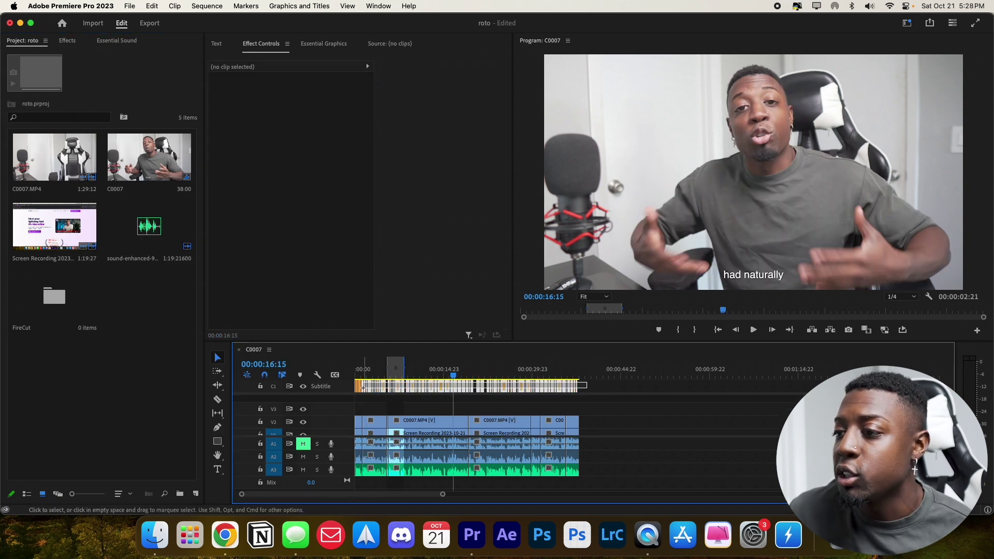
Upgrade the captions to graphics via Graphics and Titles, then scrub to a captioned moment
click(301, 7)
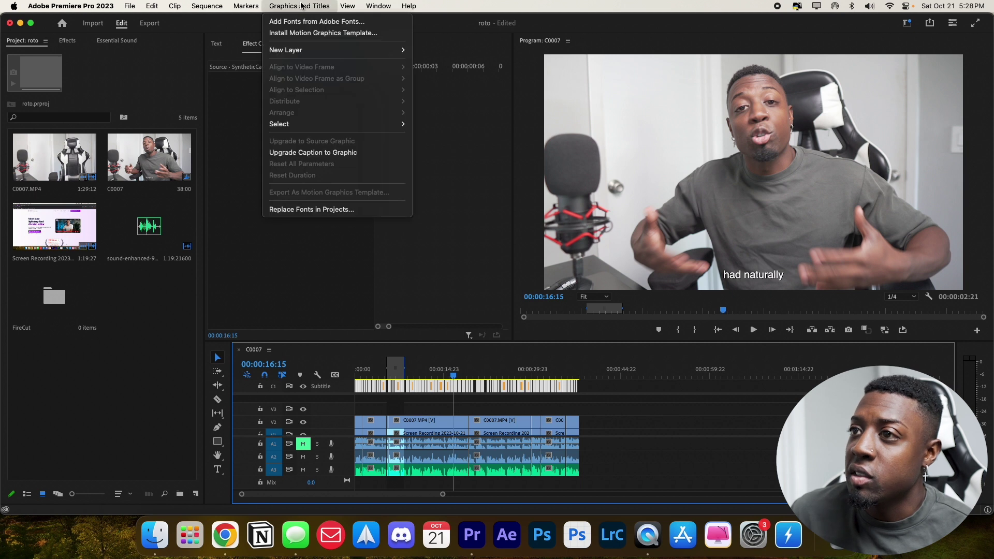
click(310, 153)
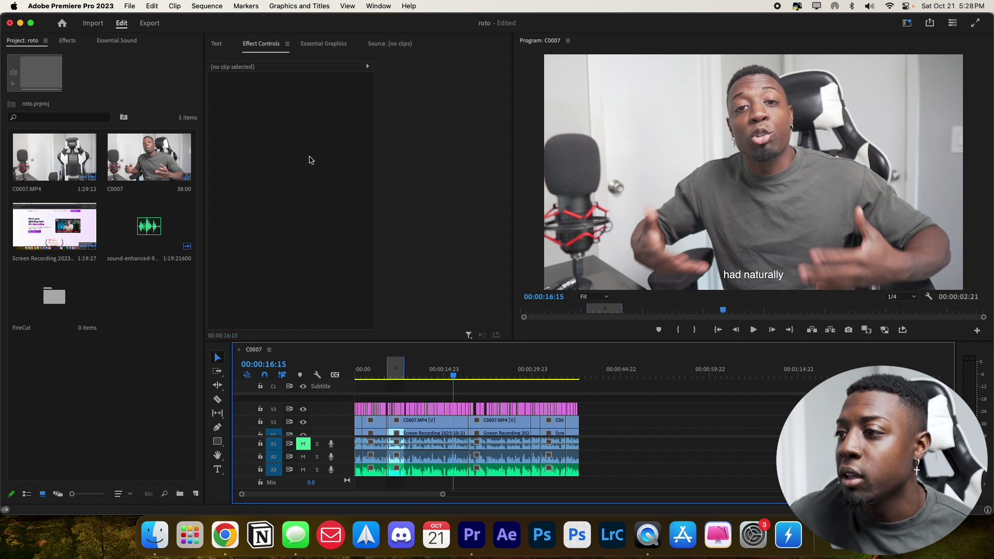
click(381, 378)
mouse_move(381, 379)
mouse_down()
mouse_move(564, 404)
mouse_move(372, 404)
mouse_up()
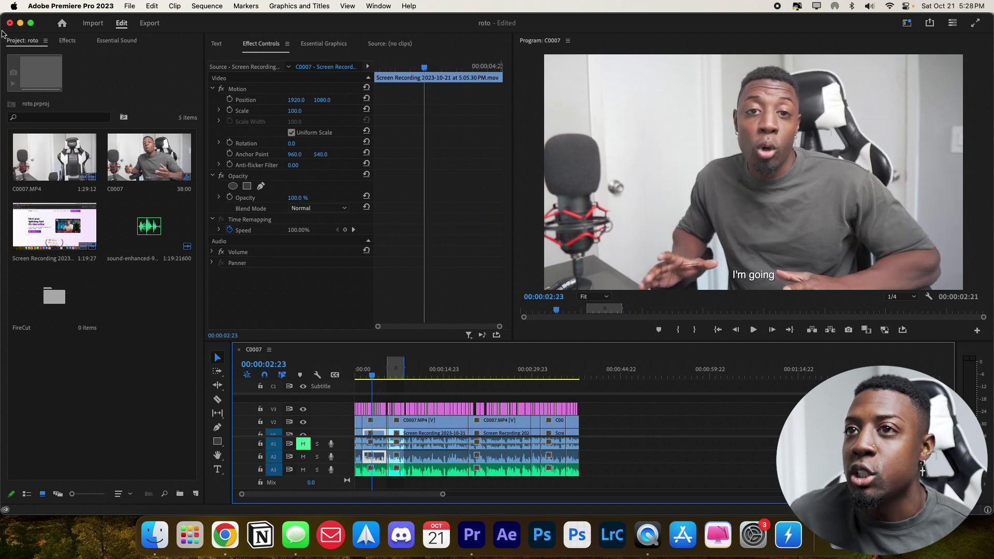
Expand Effects > Presets to the Content Creator bundle's Subtitles folder and select all V3 caption graphics
click(73, 42)
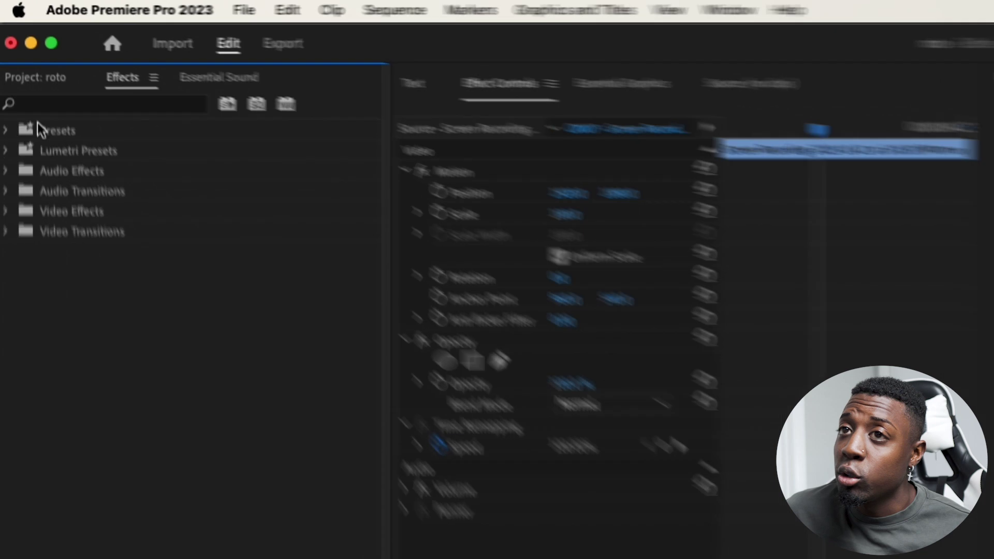
click(9, 137)
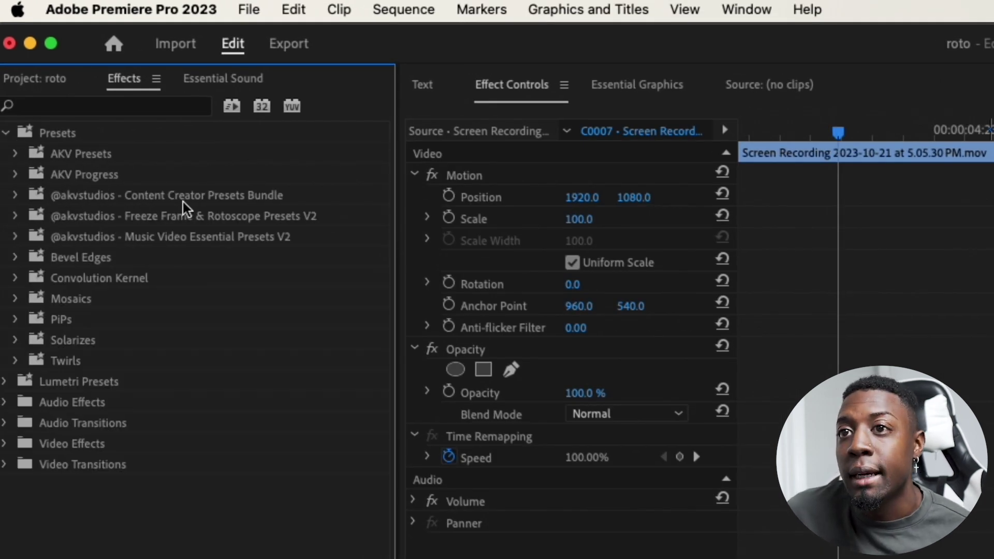
click(19, 195)
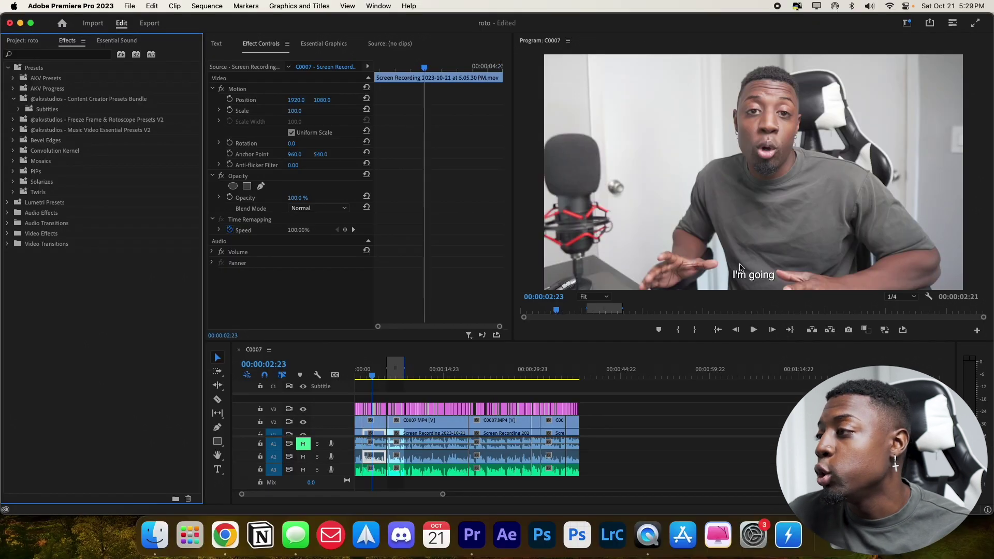
drag(442, 351, 471, 395)
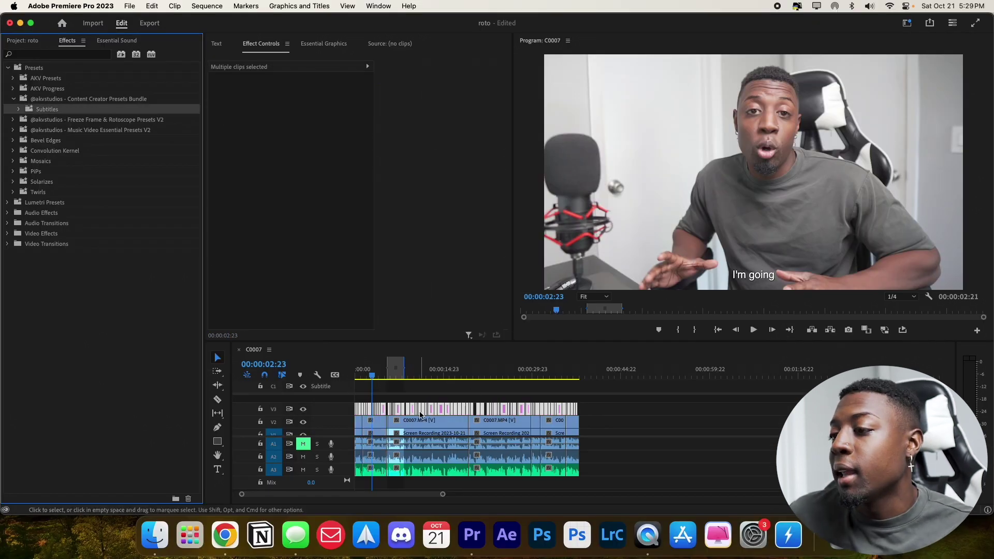